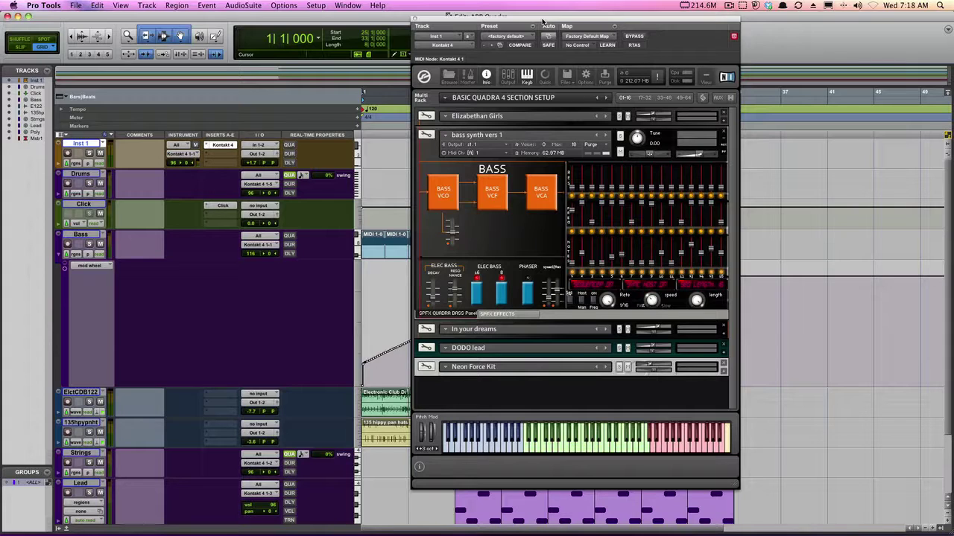
Step: Play back the session and record-enable the Bass track
key("space")
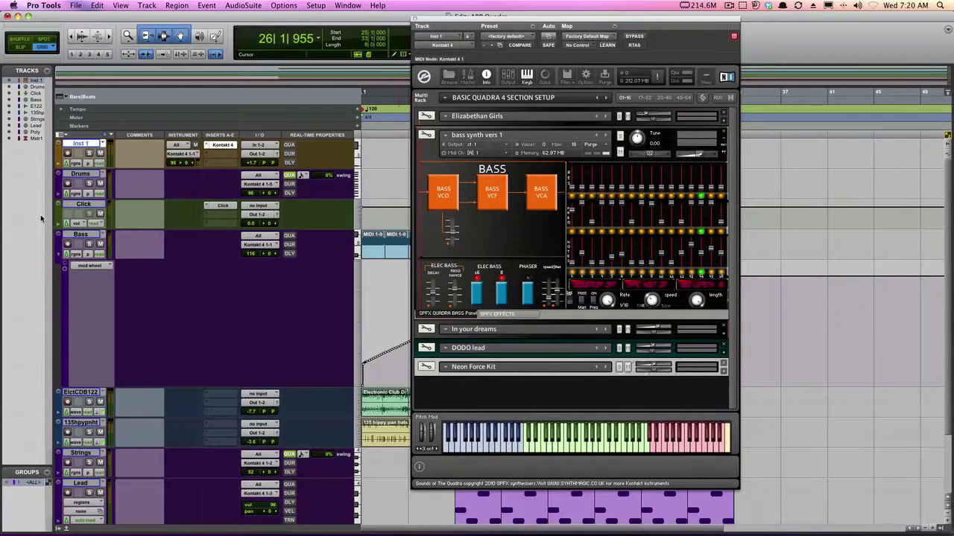
left_click(68, 244)
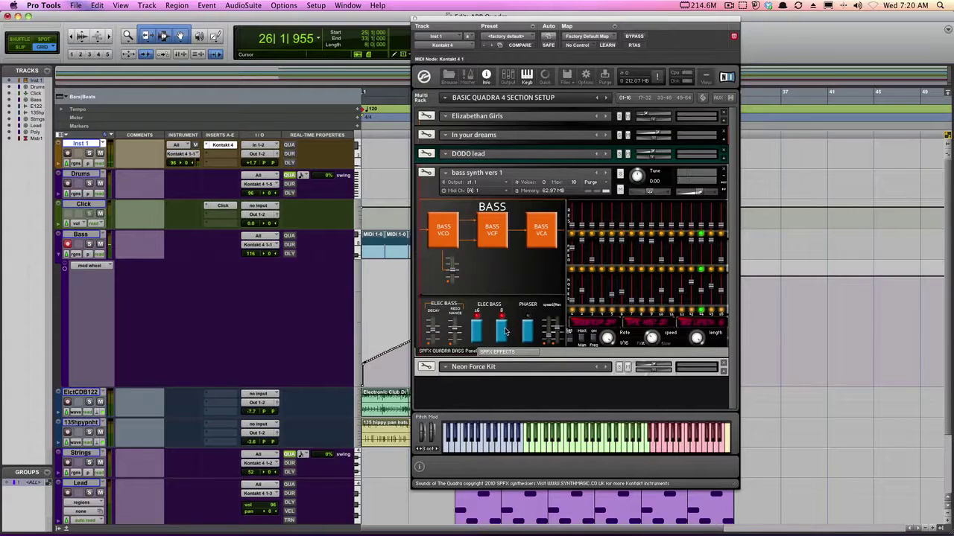
Step: Switch on the bass synth's Phaser and 16 Elec Bass voice, and play the highest note of the virtual keyboard
left_click(526, 331)
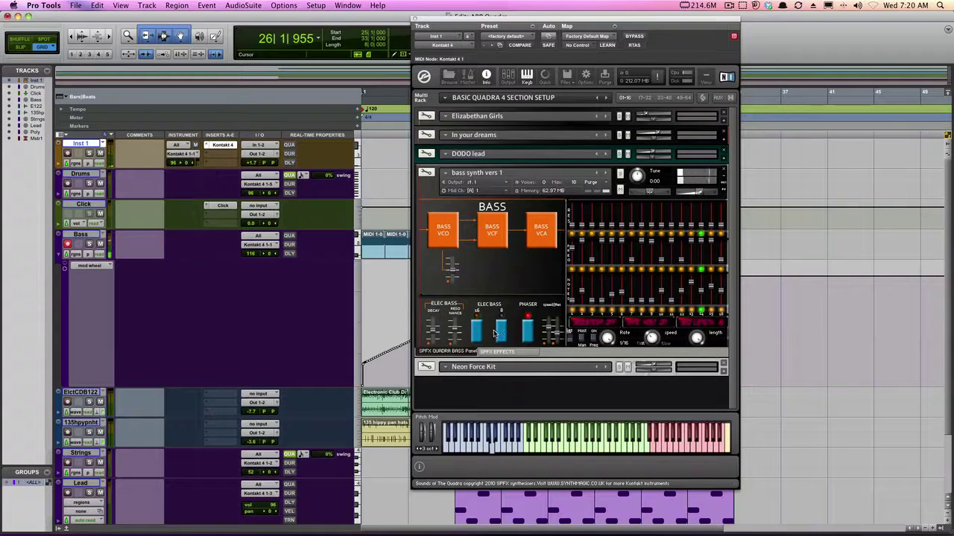
left_click(479, 333)
left_click(728, 442)
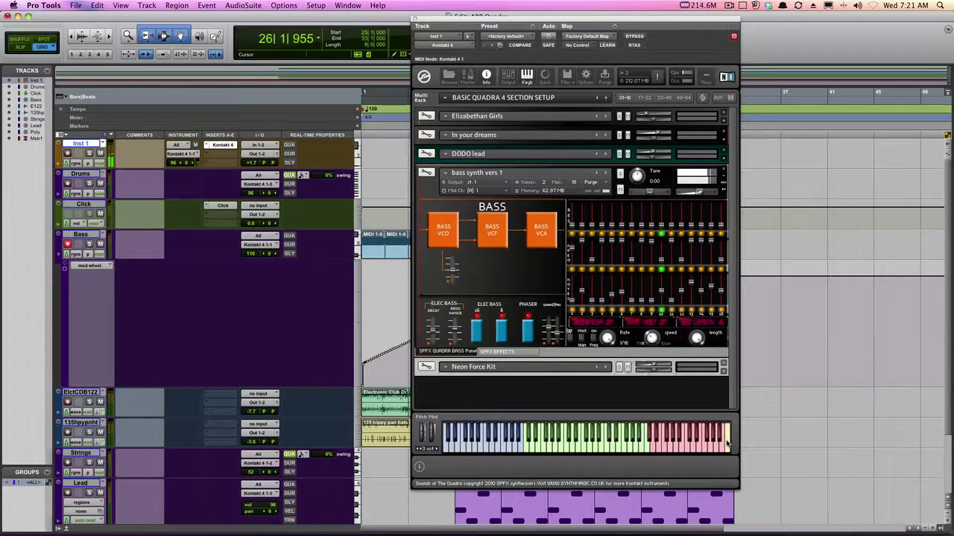
Step: Adjust the bass step sequencer's rate and length knobs and reshape the first steps of its resonance row
left_click(570, 340)
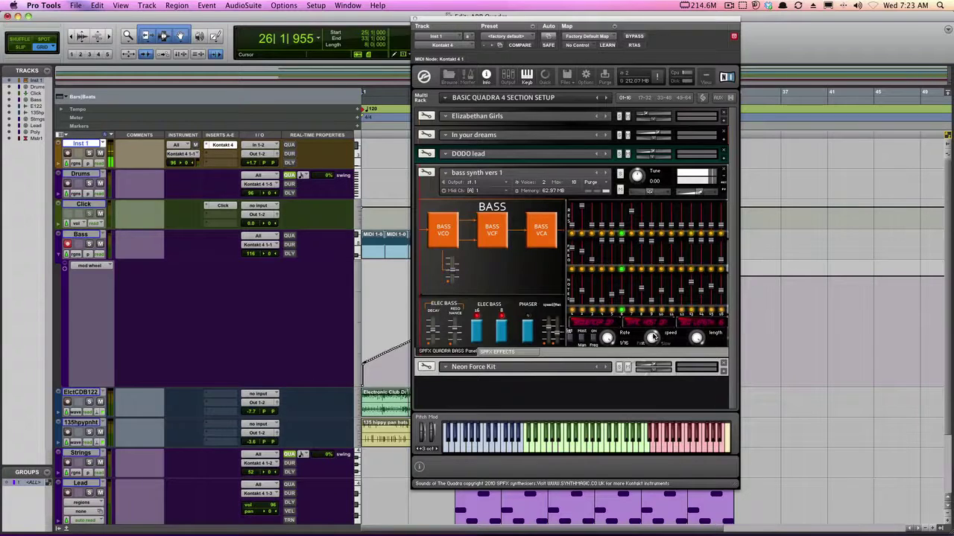
left_click_drag(605, 339, 603, 389)
left_click_drag(697, 365, 697, 391)
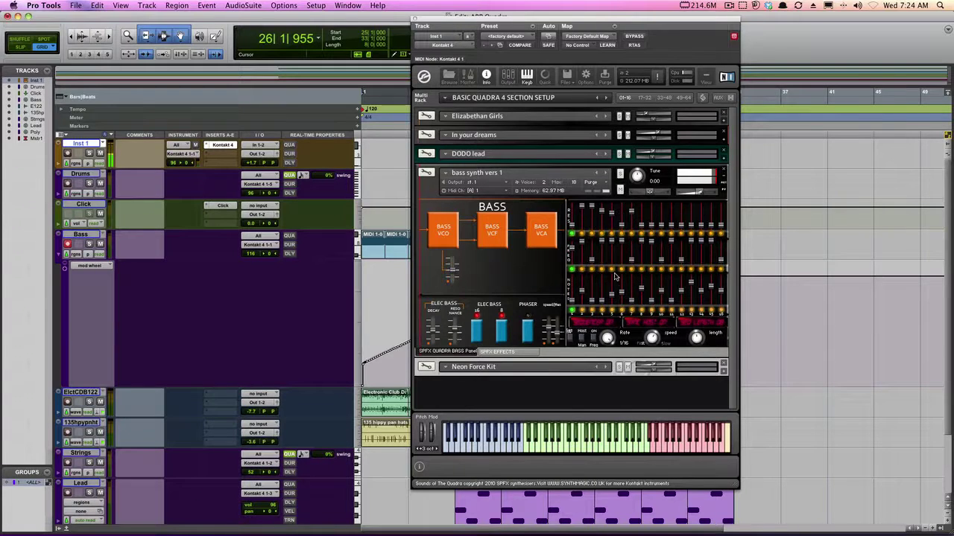
left_click_drag(595, 207, 560, 168)
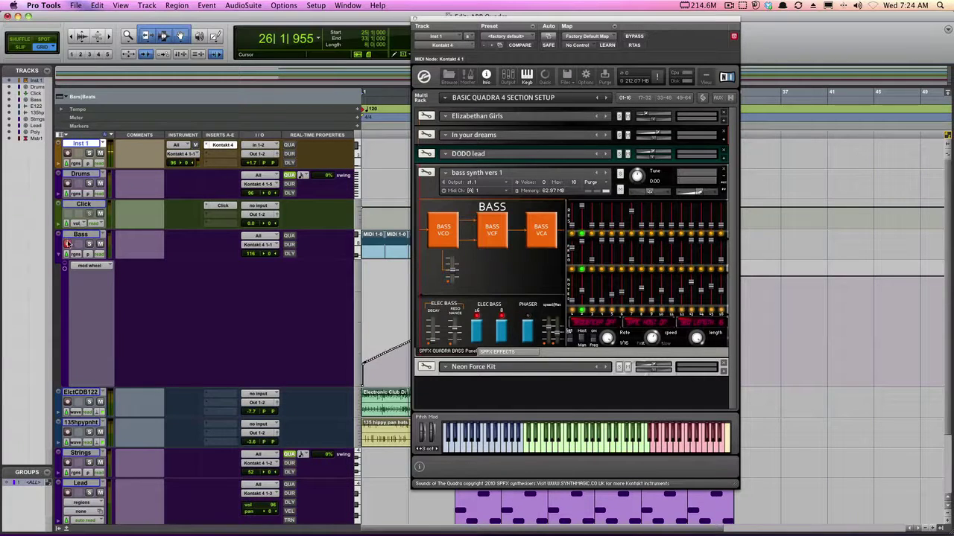
Step: Select the Strings track and expand the Elizabethan Girls instrument in the rack
scroll(108, 383, "down", 3)
left_click(89, 373)
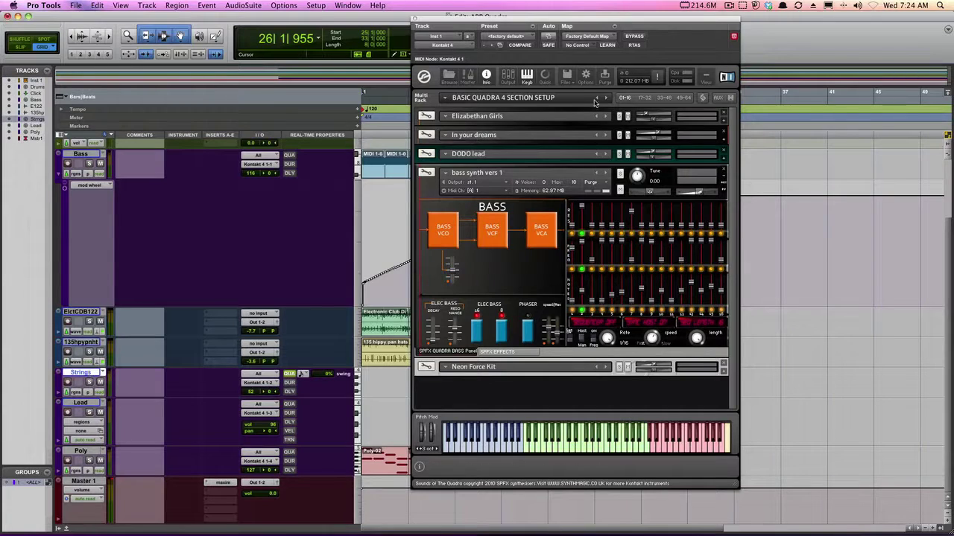
left_click(723, 118)
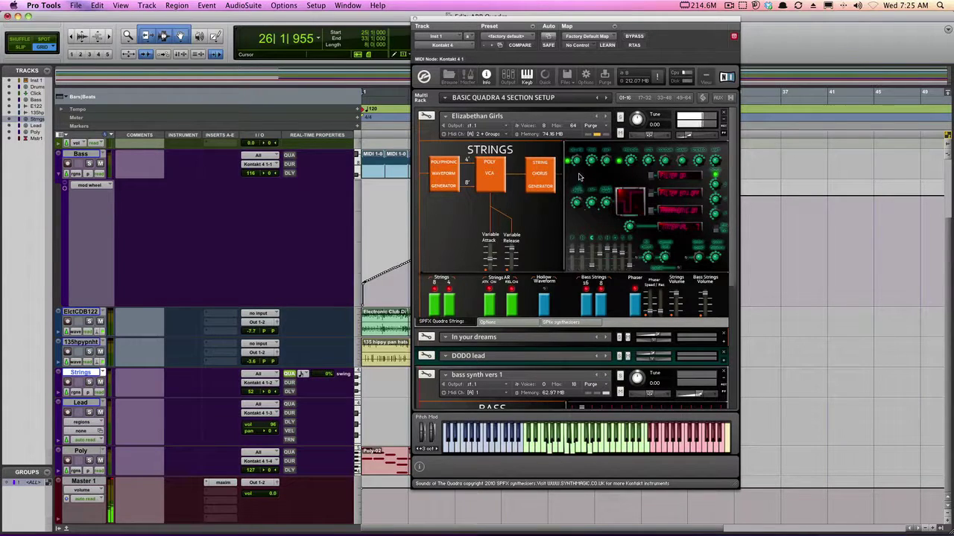
Step: On the strings instrument, adjust the LFO filter and set it to OFF, and nudge the instrument volume up
mouse_move(607, 201)
left_mouse_down()
mouse_move(608, 184)
mouse_move(607, 205)
left_mouse_up()
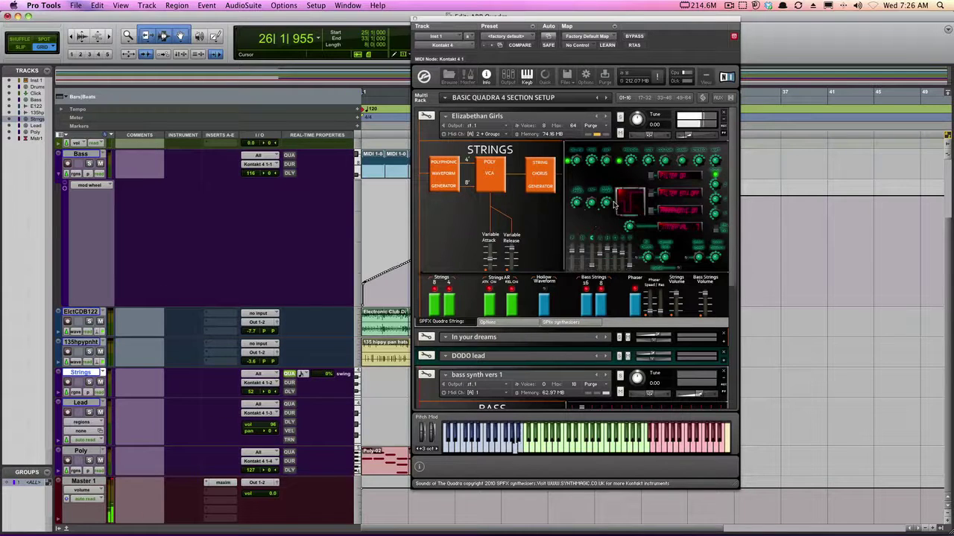
left_click(625, 206)
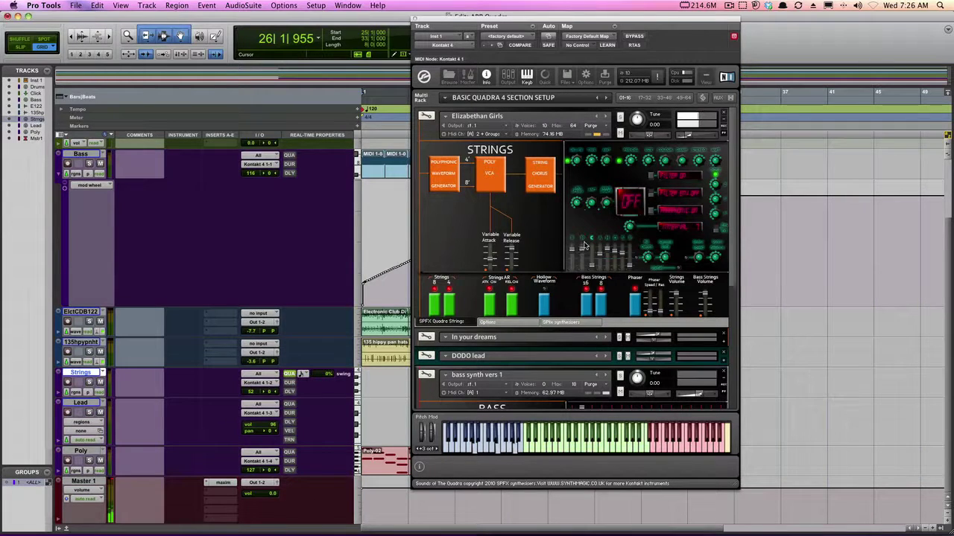
left_click_drag(688, 136, 695, 137)
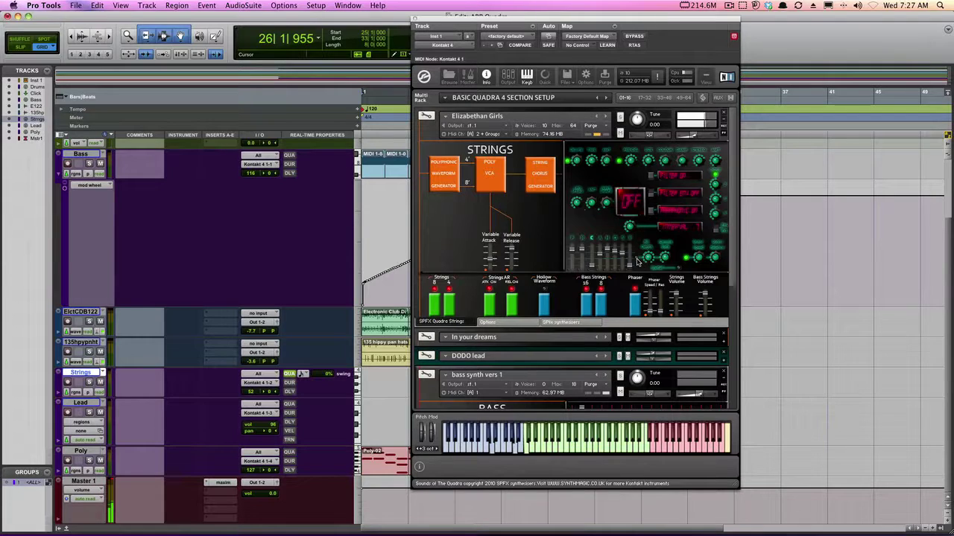
Step: Set the strings instrument's velocity curve to the flat line, view its SPFX synthesisers page and return to the strings controls
left_click(523, 325)
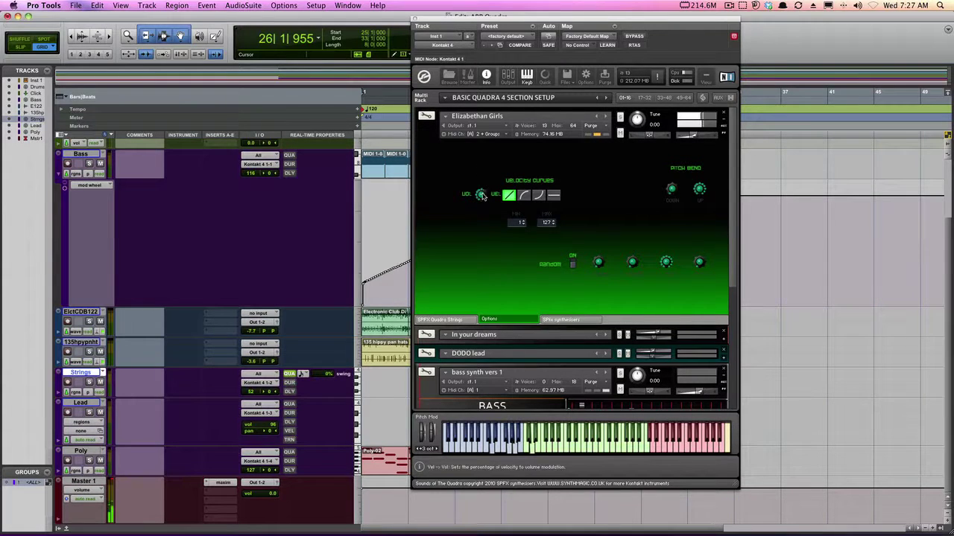
left_click(538, 196)
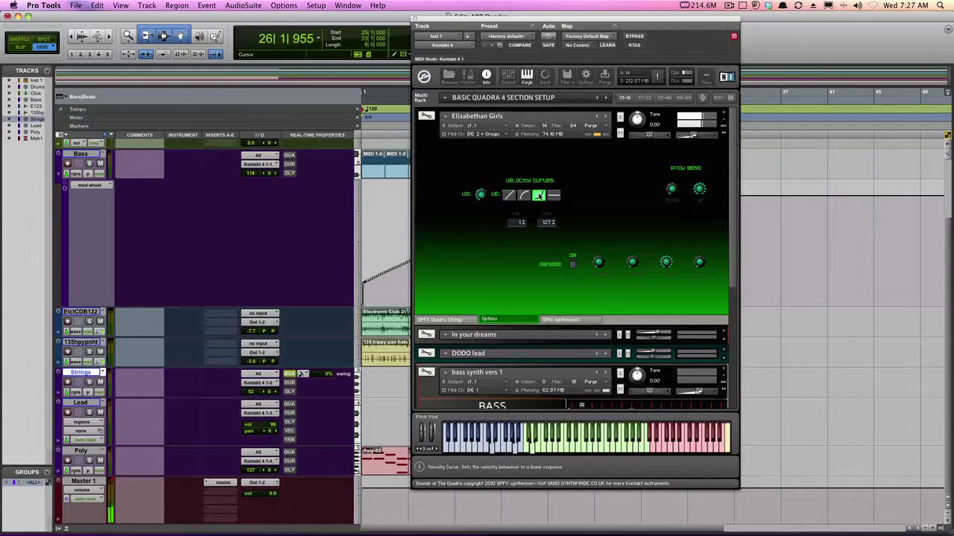
left_click(553, 195)
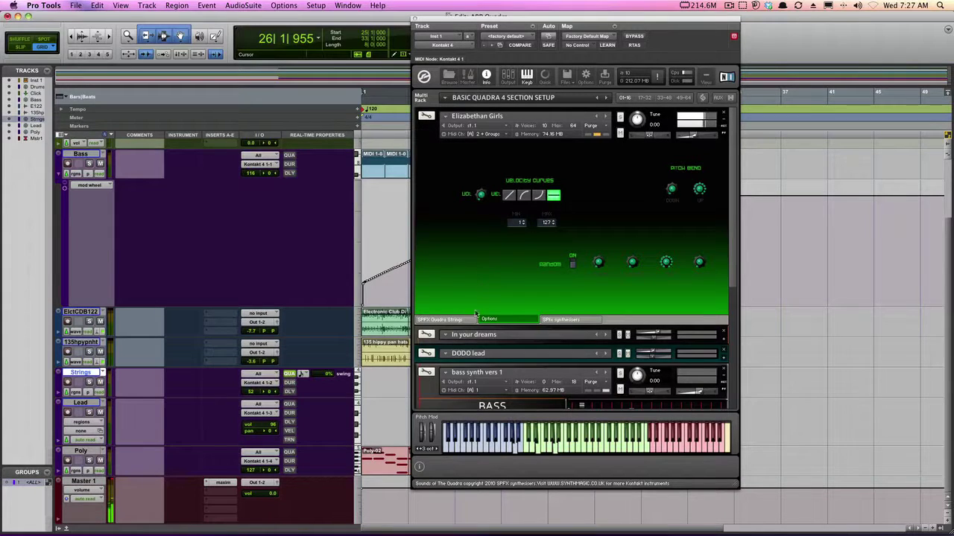
left_click(566, 320)
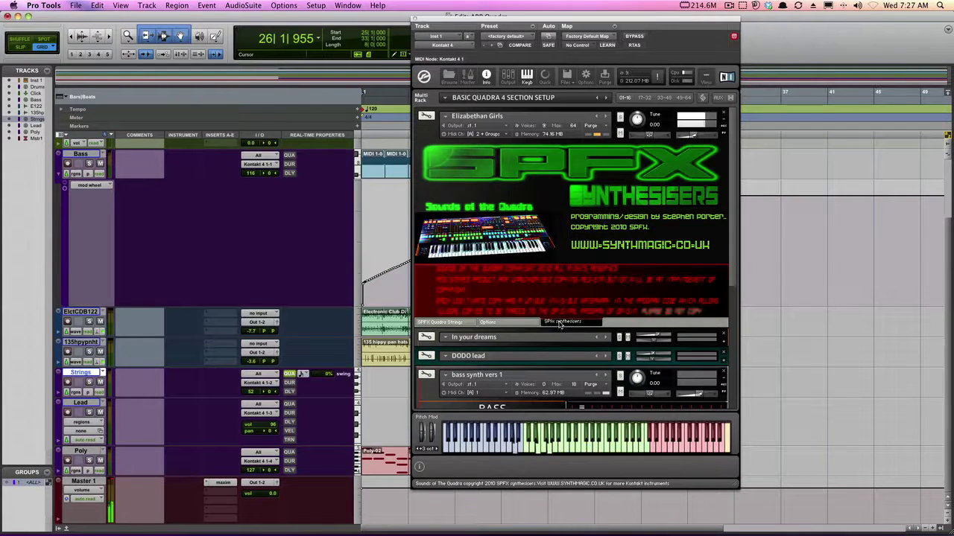
left_click(454, 325)
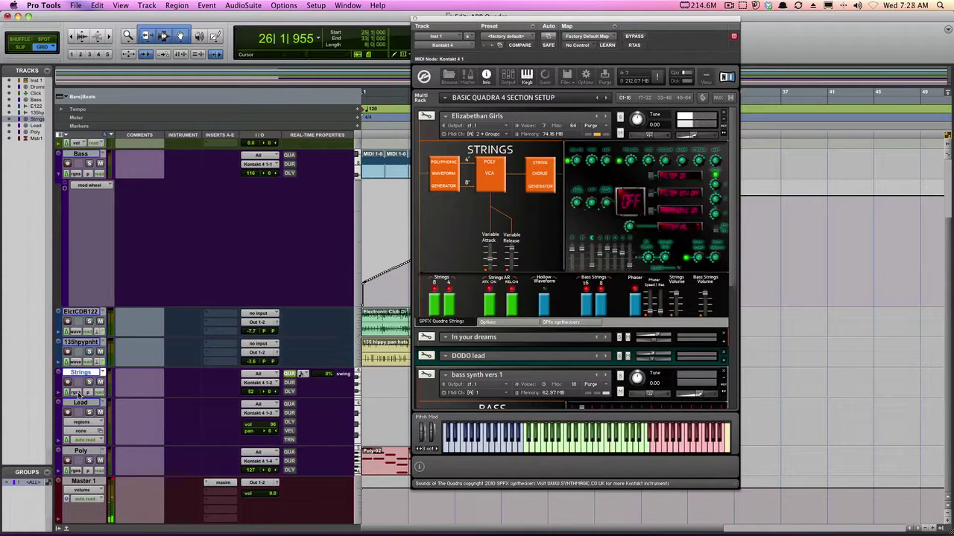
Step: Select the Poly track and expand the In your dreams poly synthesiser in the rack
left_click(79, 451)
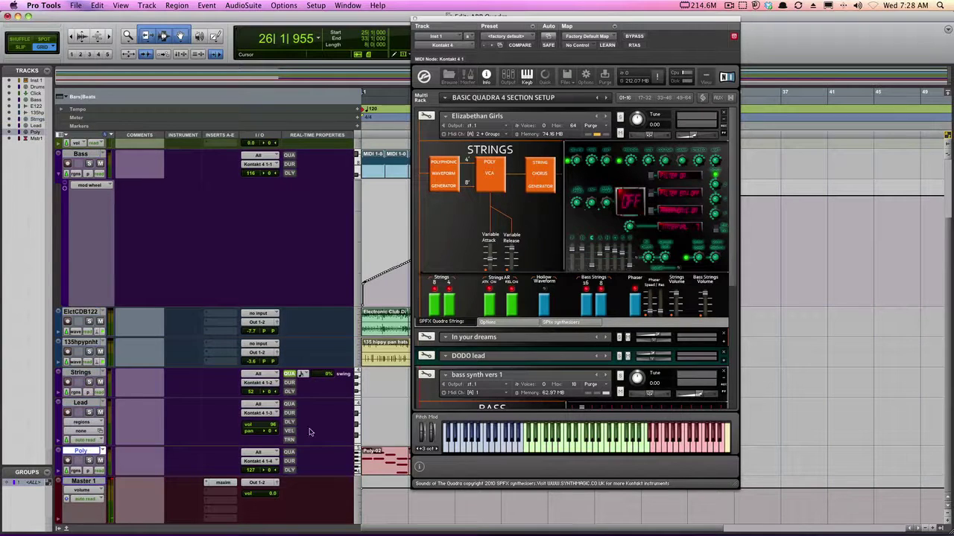
left_click(721, 344)
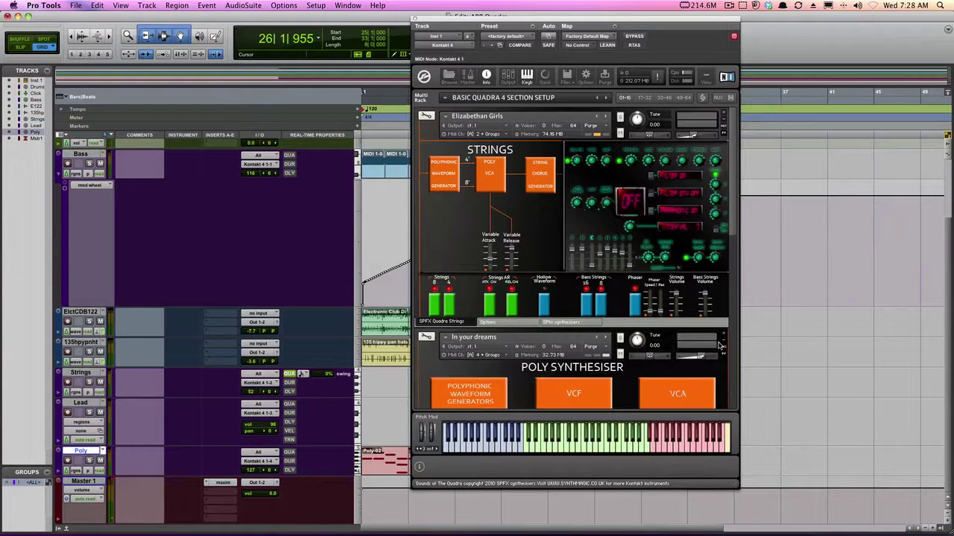
scroll(718, 262, "down", 5)
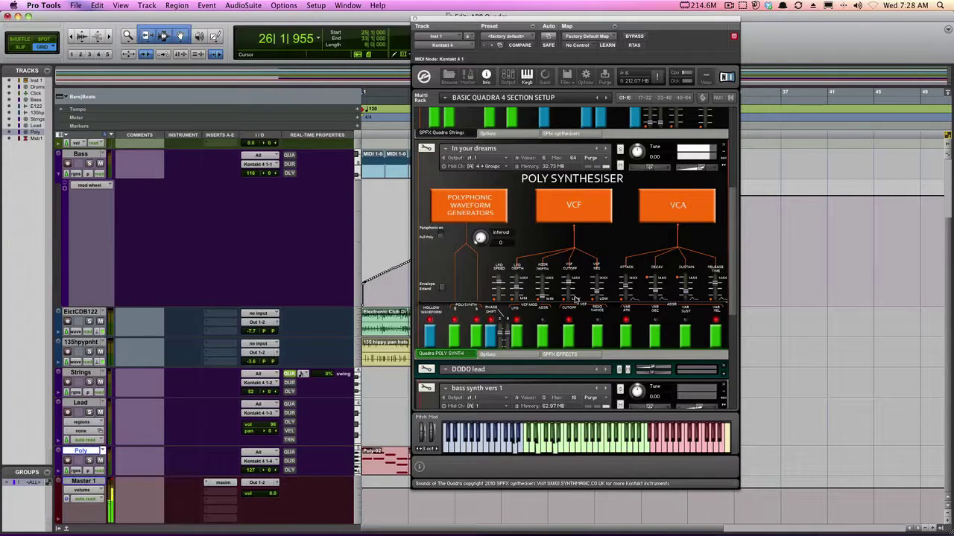
Step: On the poly synthesiser, adjust the VCF cutoff, set the interval to 5 and lower the release time
left_click_drag(569, 282, 569, 302)
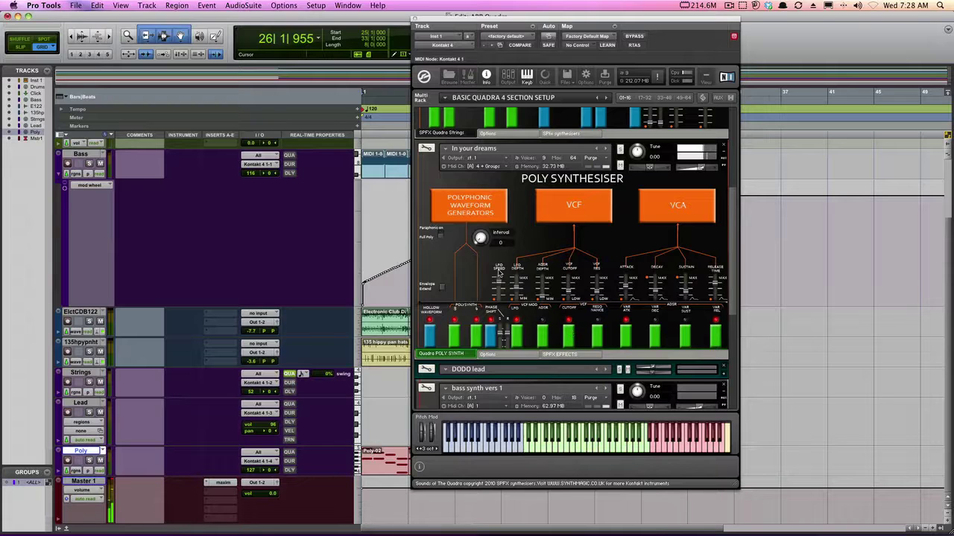
left_click_drag(473, 235, 483, 193)
scroll(718, 285, "down", 5)
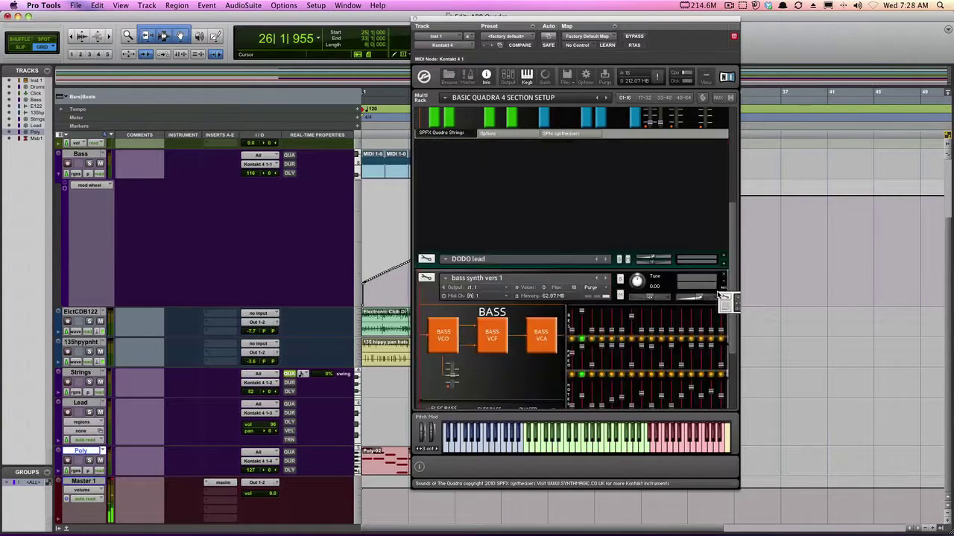
scroll(719, 287, "up", 5)
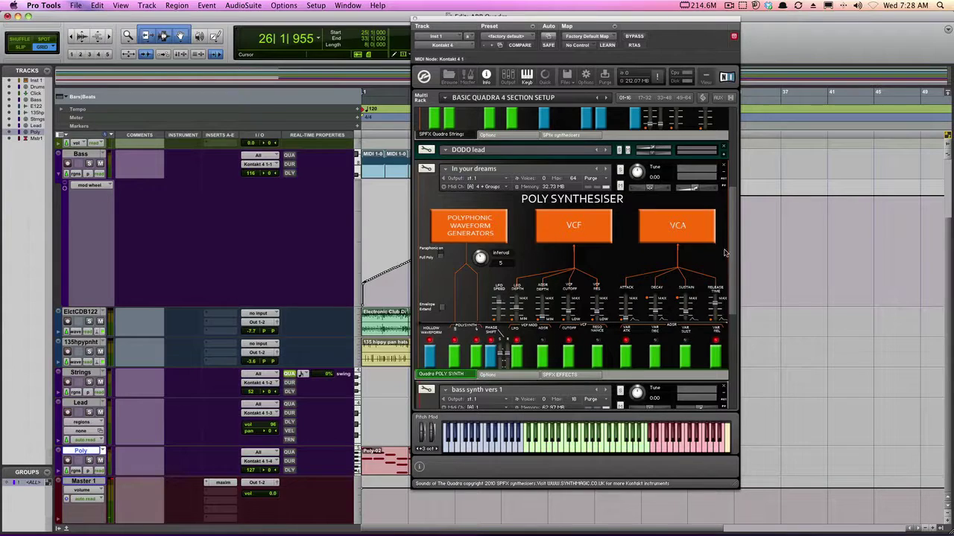
left_click_drag(715, 306, 716, 325)
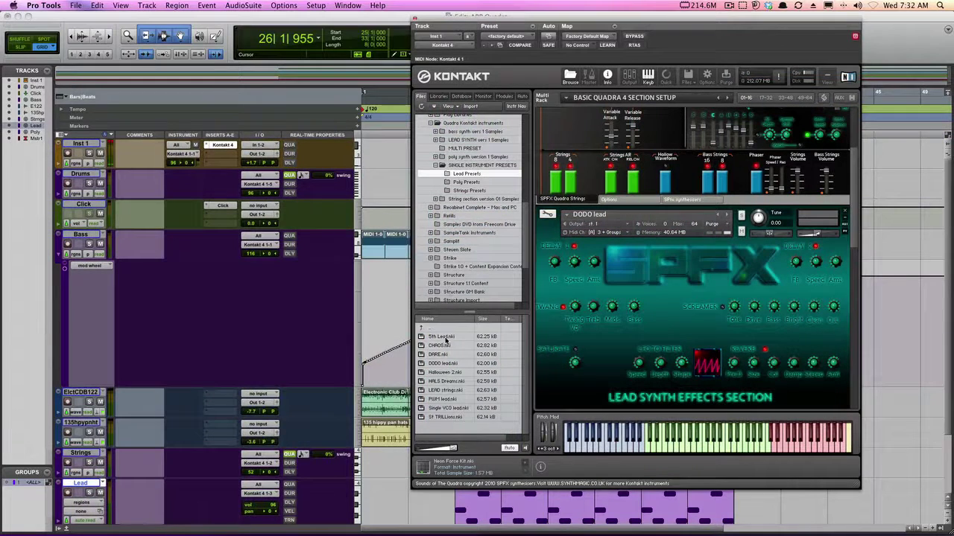
Step: Load the 5th Lead preset into the lead synth and step through CHAOS and DARE to DODO lead
double_click(446, 340)
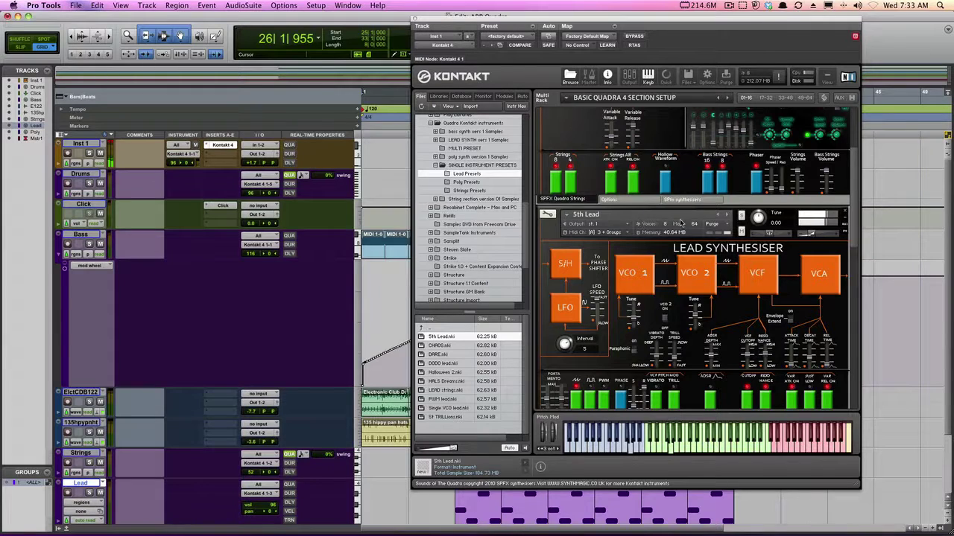
left_click(724, 218)
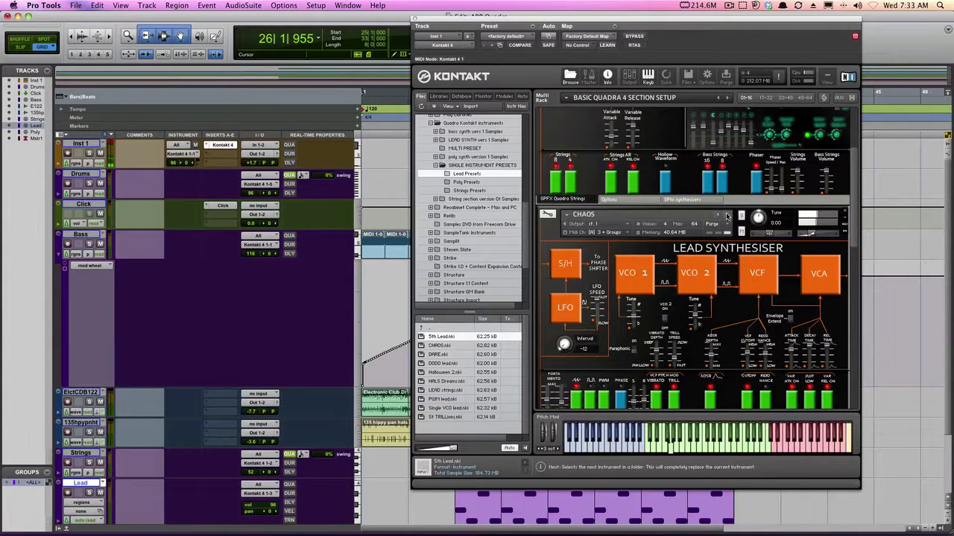
left_click(725, 216)
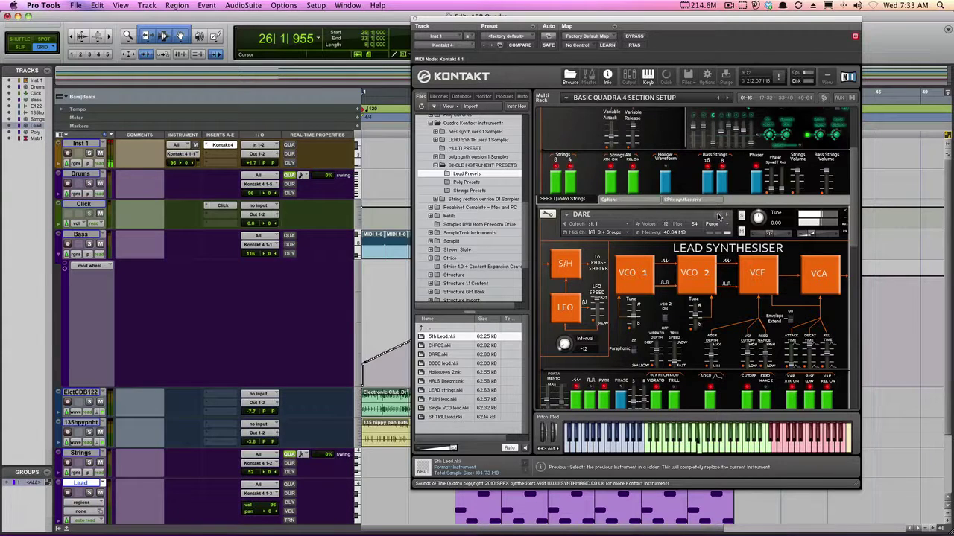
left_click(727, 216)
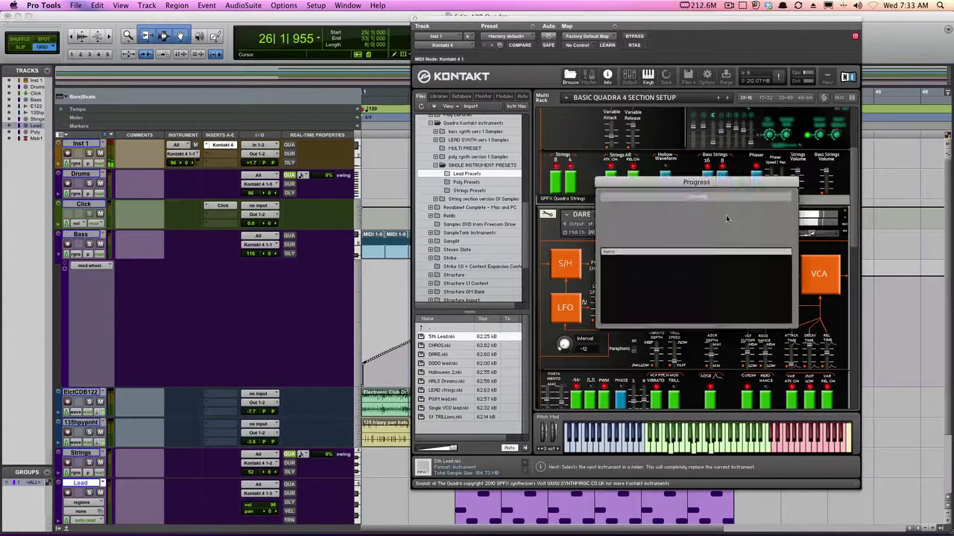
left_click(727, 217)
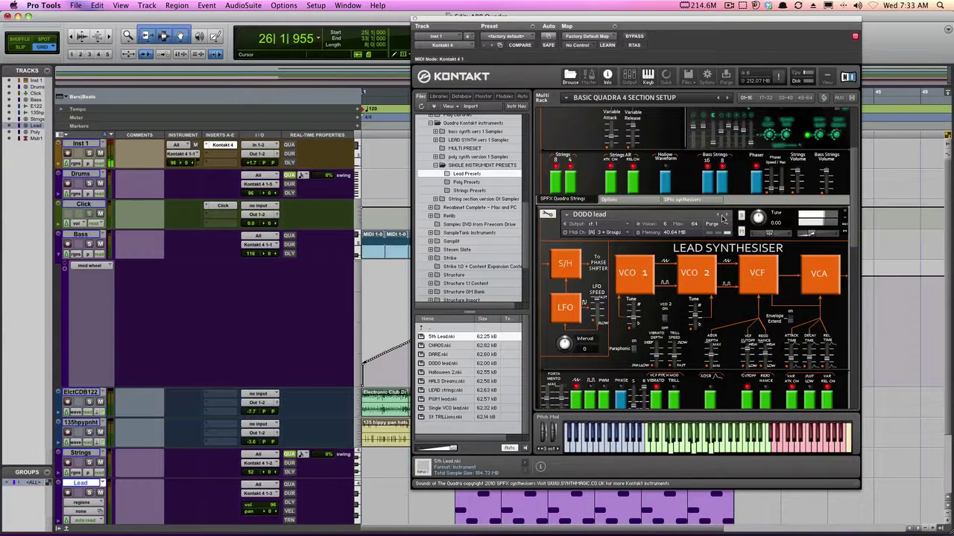
Step: Set the DODO lead arpeggiator's mode to On and return to the lead synthesiser controls
scroll(735, 334, "down", 2)
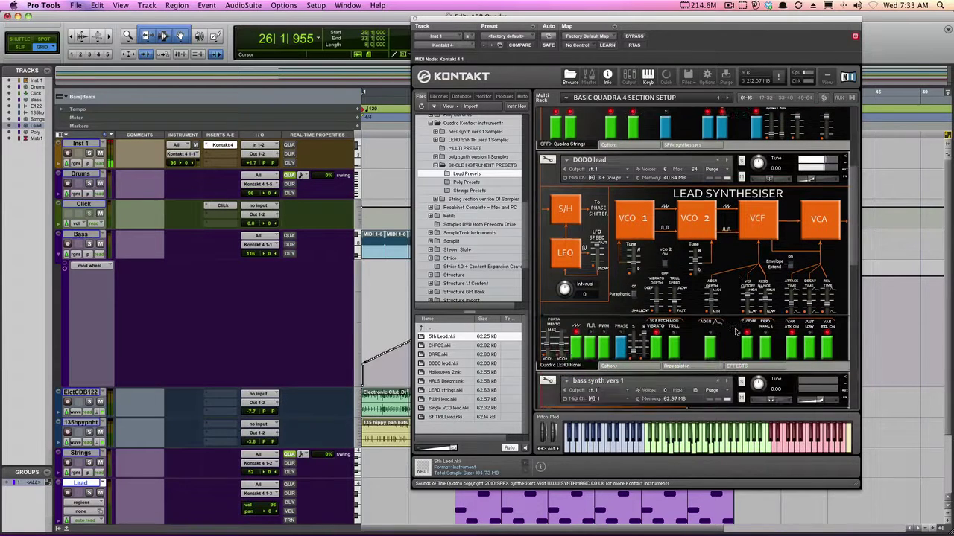
left_click(697, 368)
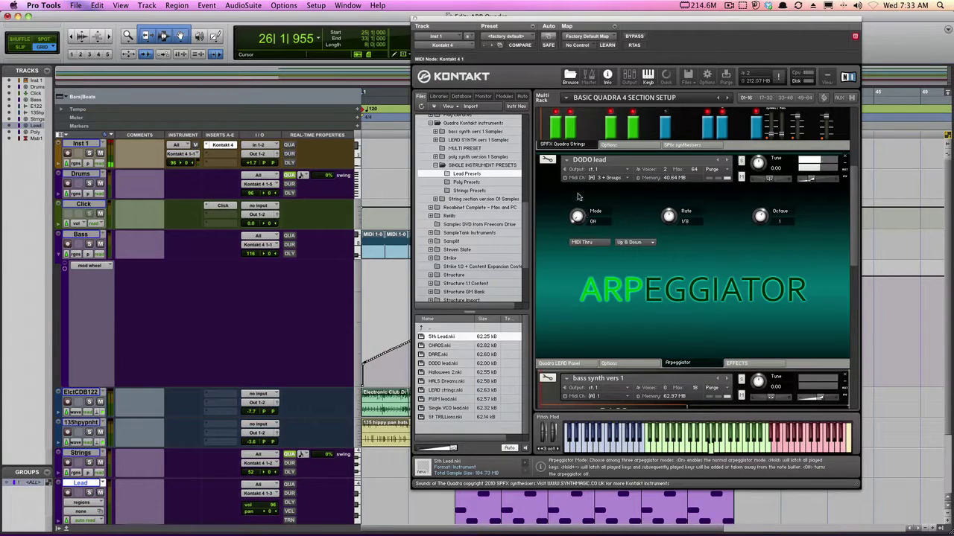
mouse_move(577, 197)
left_mouse_down()
mouse_move(580, 187)
mouse_move(587, 193)
left_mouse_up()
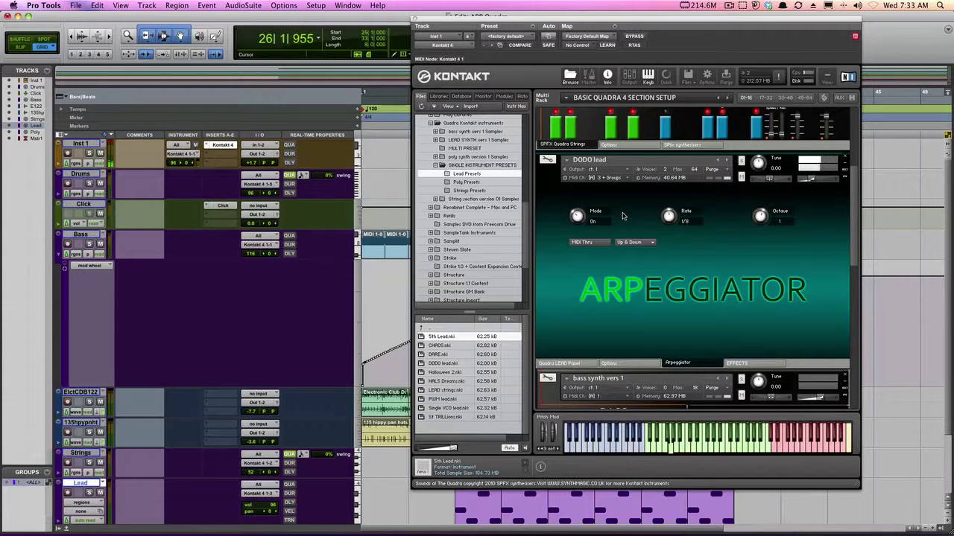
left_click(568, 364)
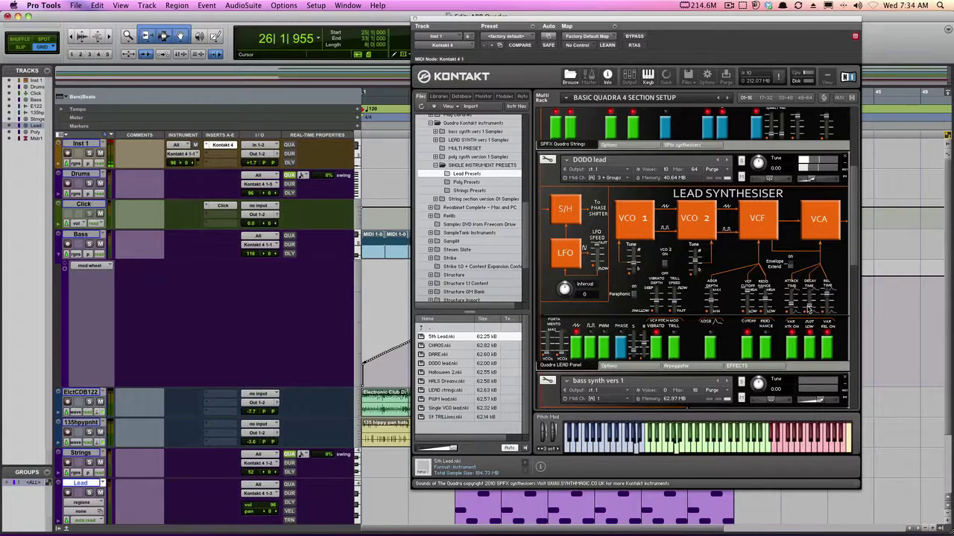
Step: Enable the Twang and Reverb effects on DODO lead and reopen its arpeggiator settings
left_click(737, 366)
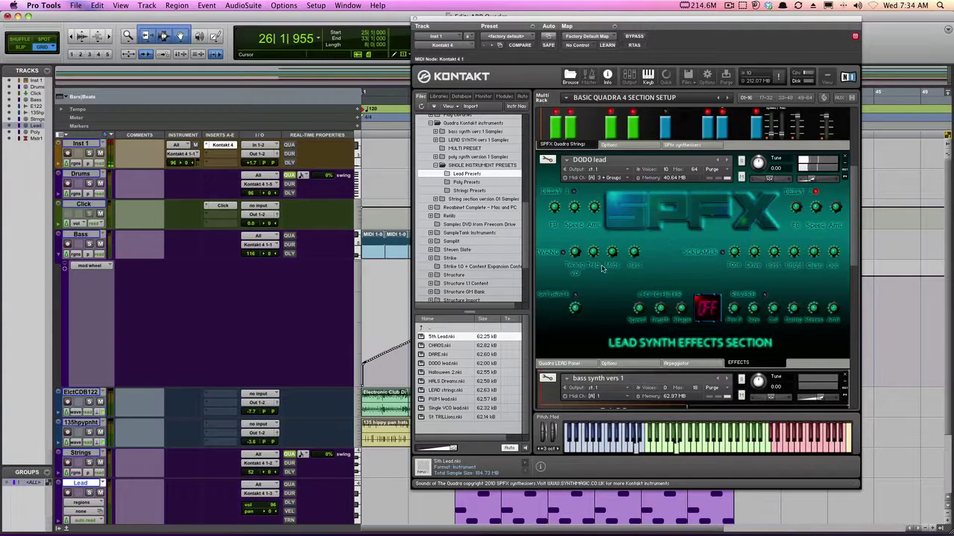
left_click(564, 252)
left_click(765, 295)
left_click(687, 364)
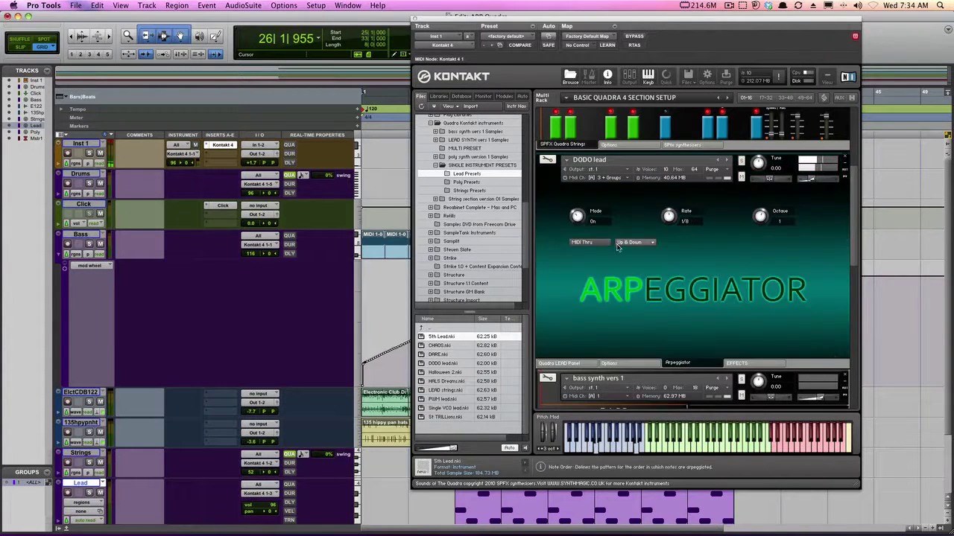
Step: On the DODO lead arpeggiator, try the Random note order with a 1/8 T rate, and change the order to Zig-Zag Up
left_click(618, 243)
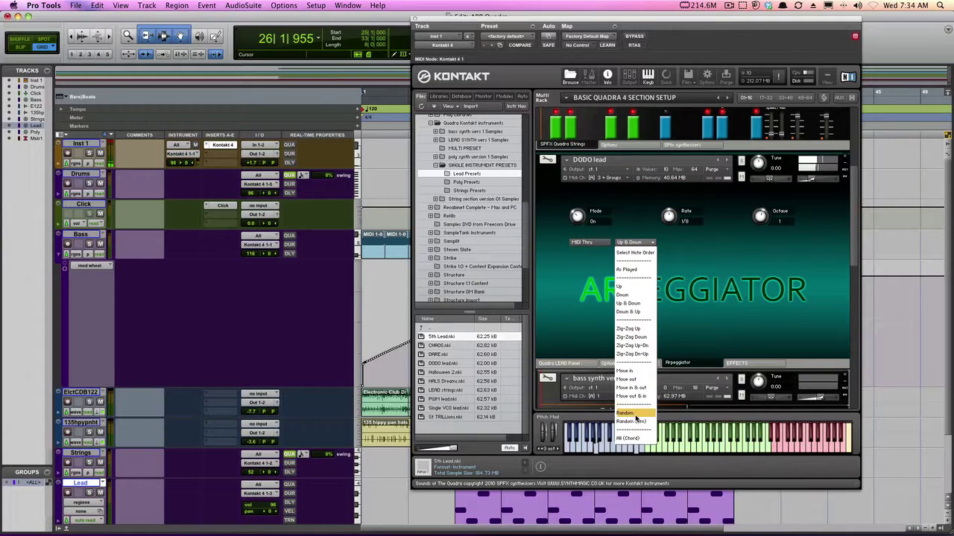
left_click(633, 414)
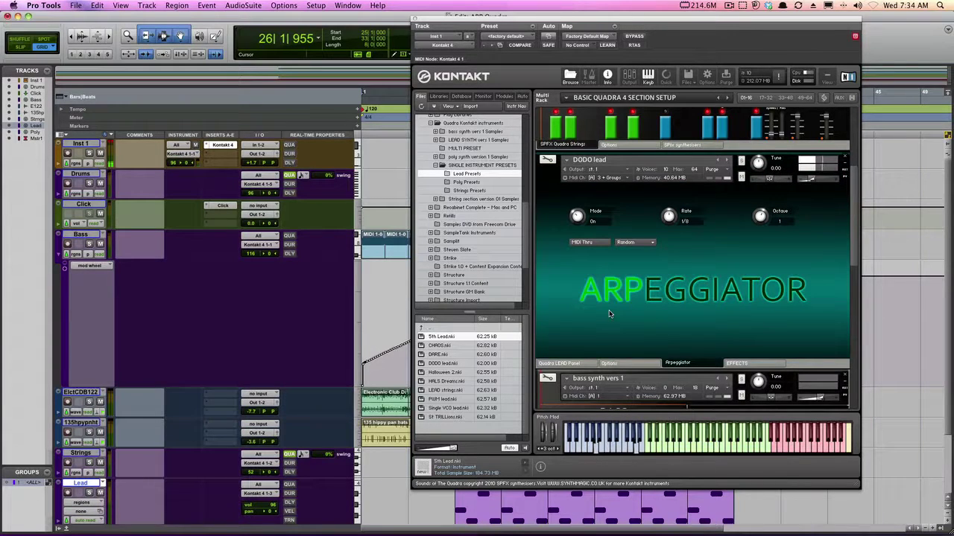
left_click_drag(669, 216, 668, 244)
left_click(635, 242)
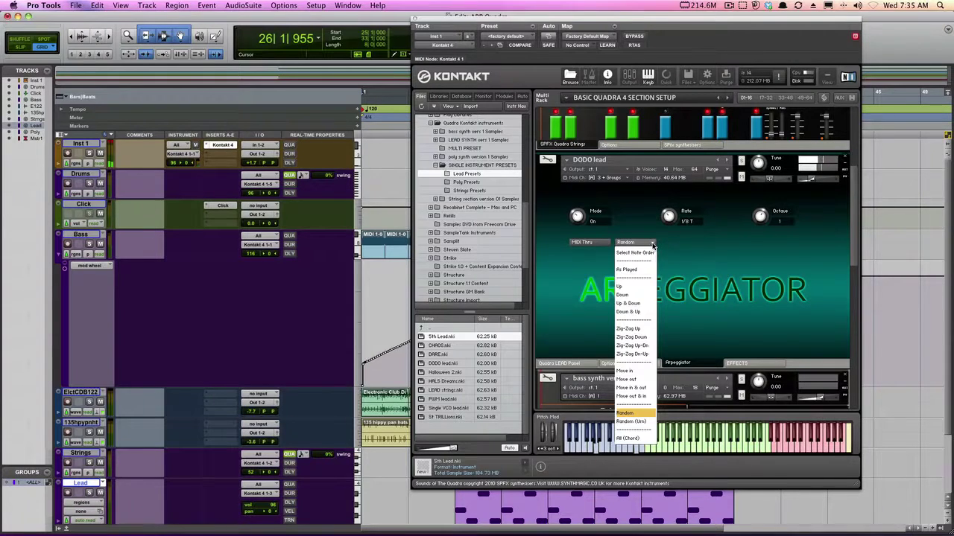
left_click(631, 329)
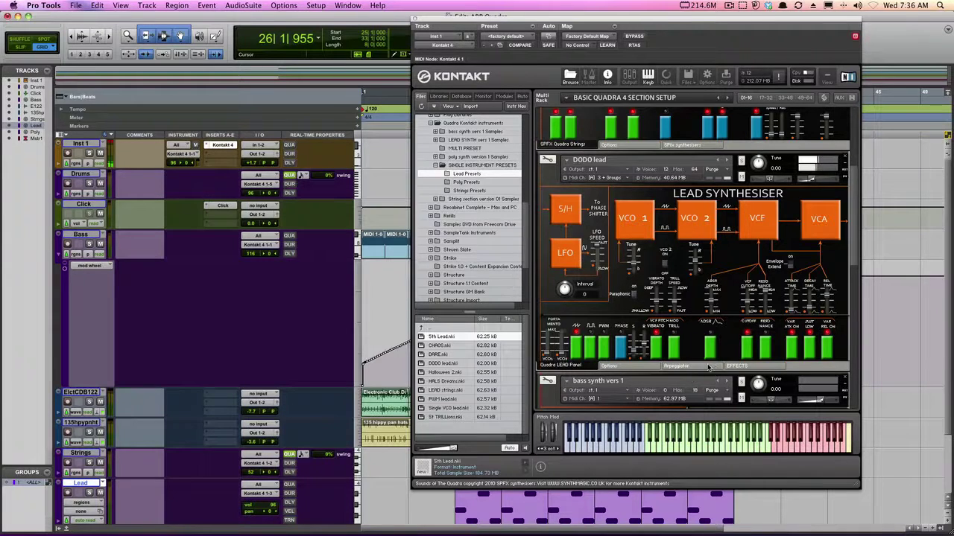
Step: Return to the DODO lead arpeggiator settings and set its mode to Off
left_click(676, 366)
left_click_drag(577, 216, 588, 330)
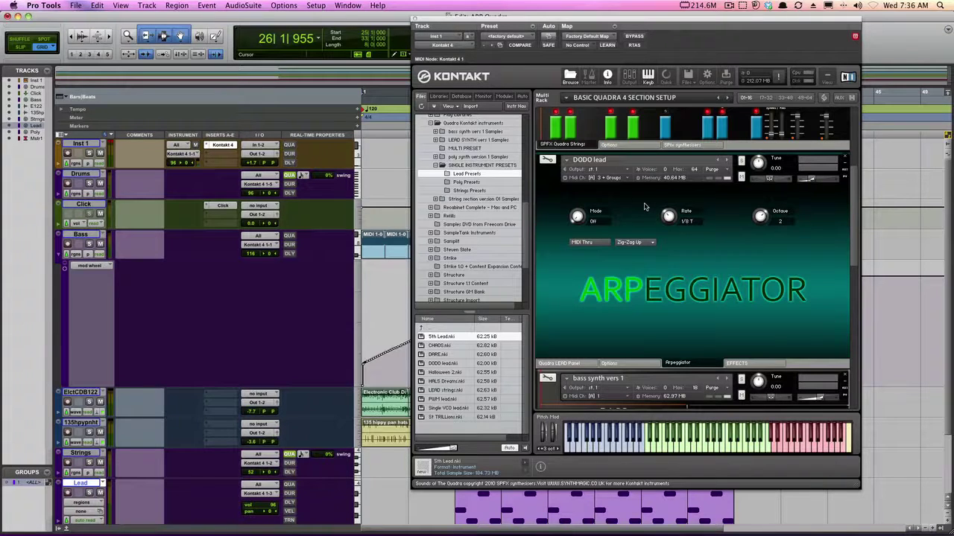
scroll(645, 206, "up", 3)
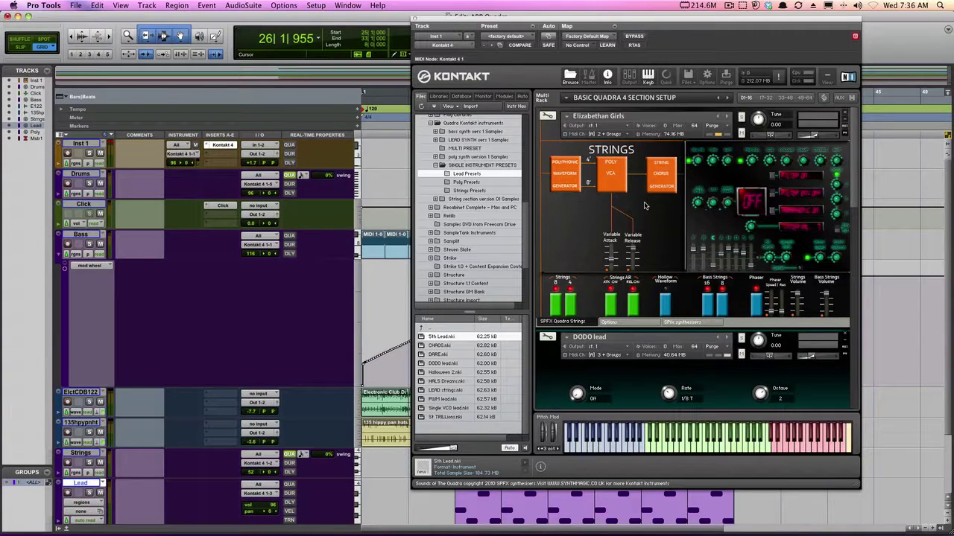